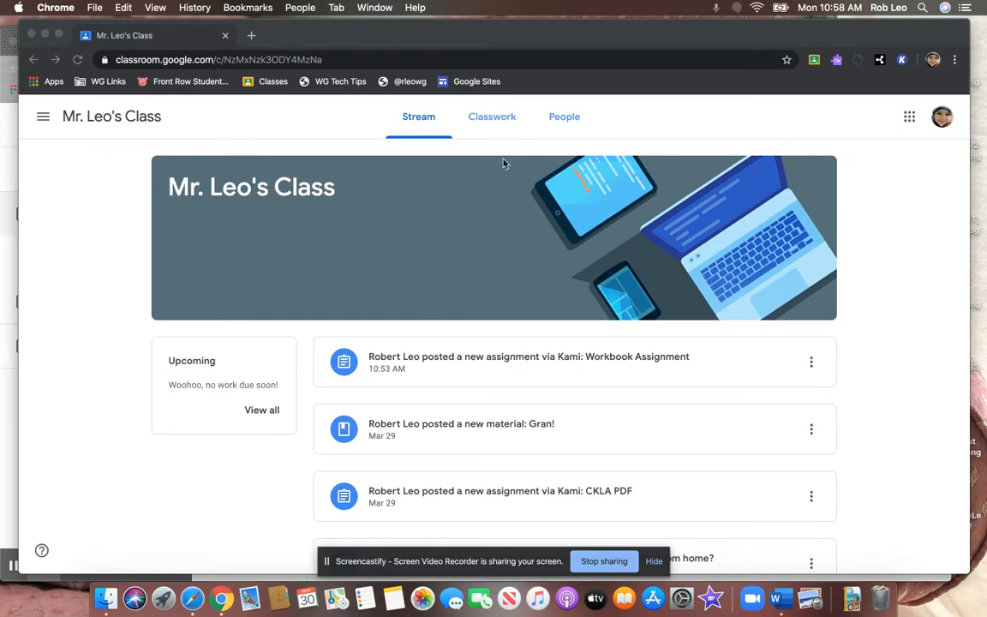
Open the Workbook Assignment's PDF from the Kami Assignments topic in Kami and show the tool descriptions
click(495, 120)
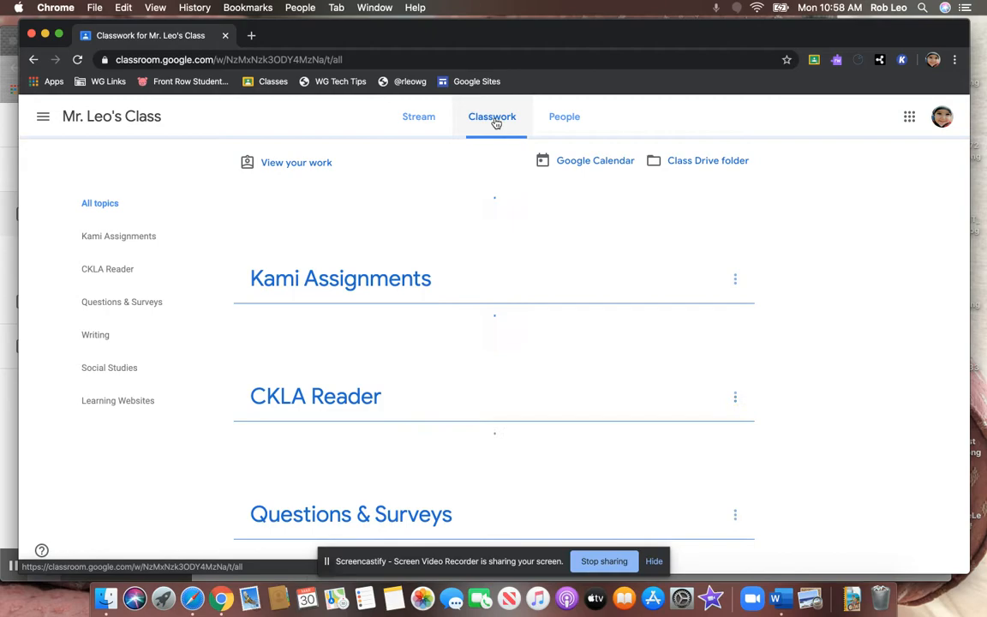
click(99, 238)
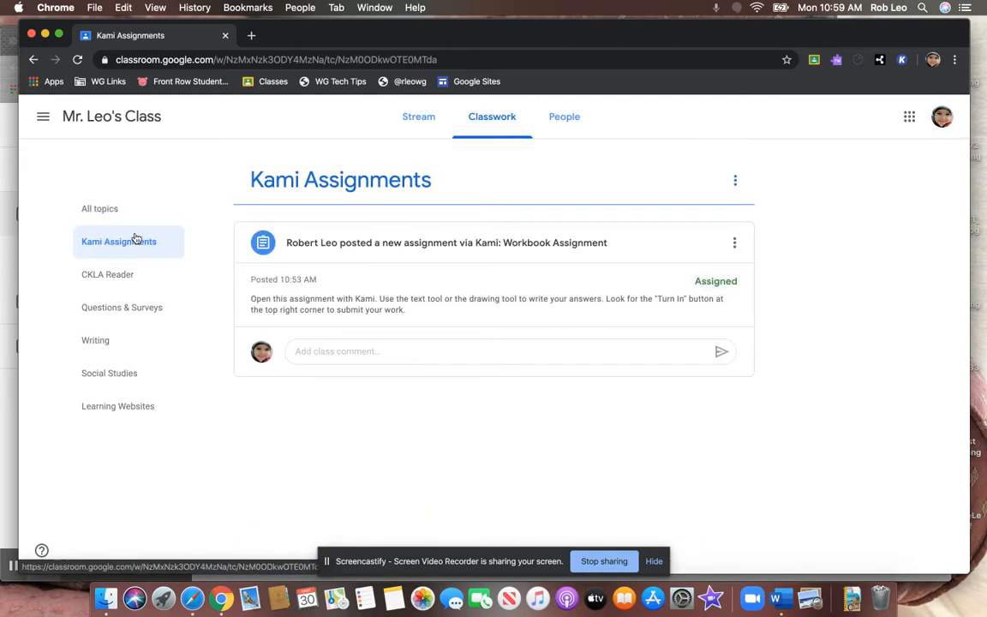
click(392, 251)
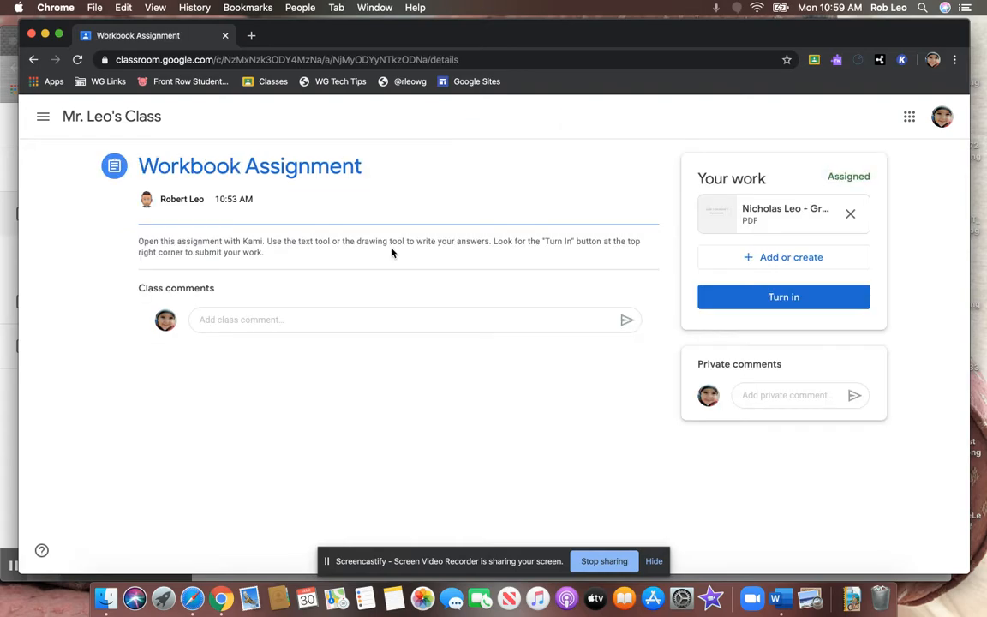
click(779, 216)
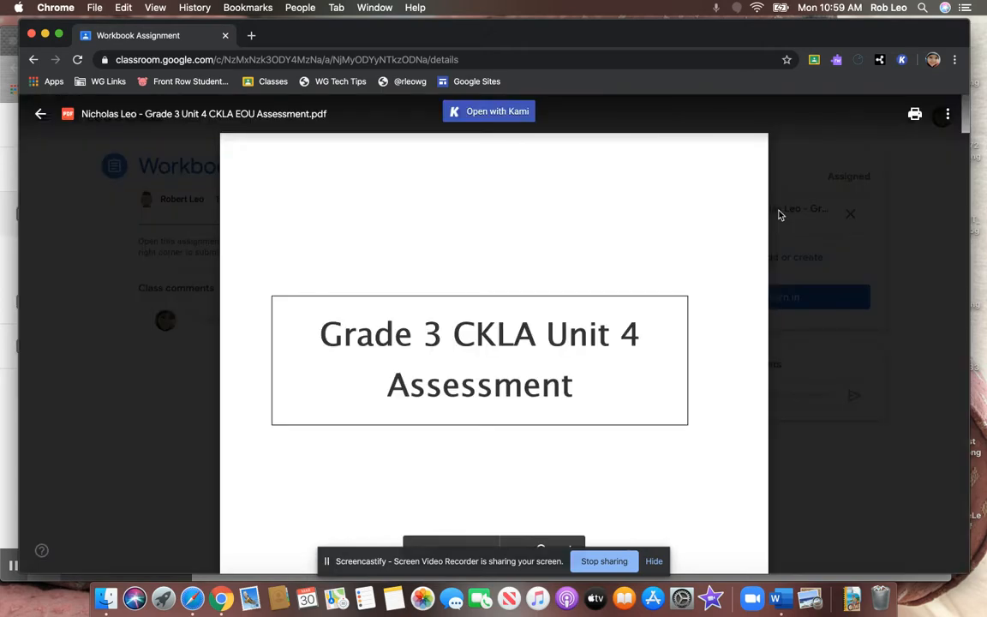
click(497, 112)
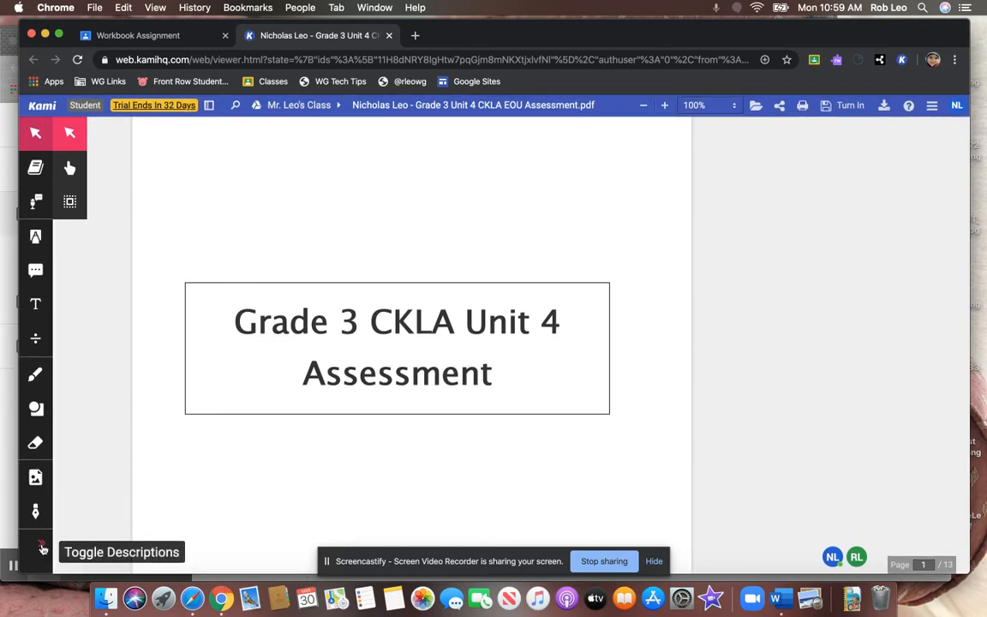
click(42, 548)
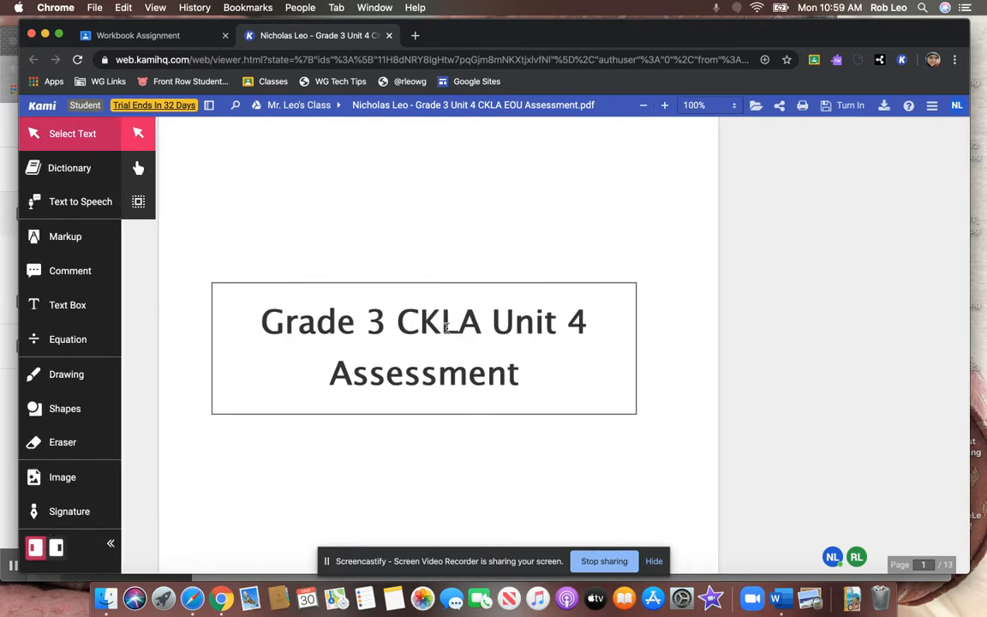
Highlight "parrot could not keep quiet. She called out again, “Sand in the sugar!" in yellow in the page 2 passage
scroll(446, 326, down, 10)
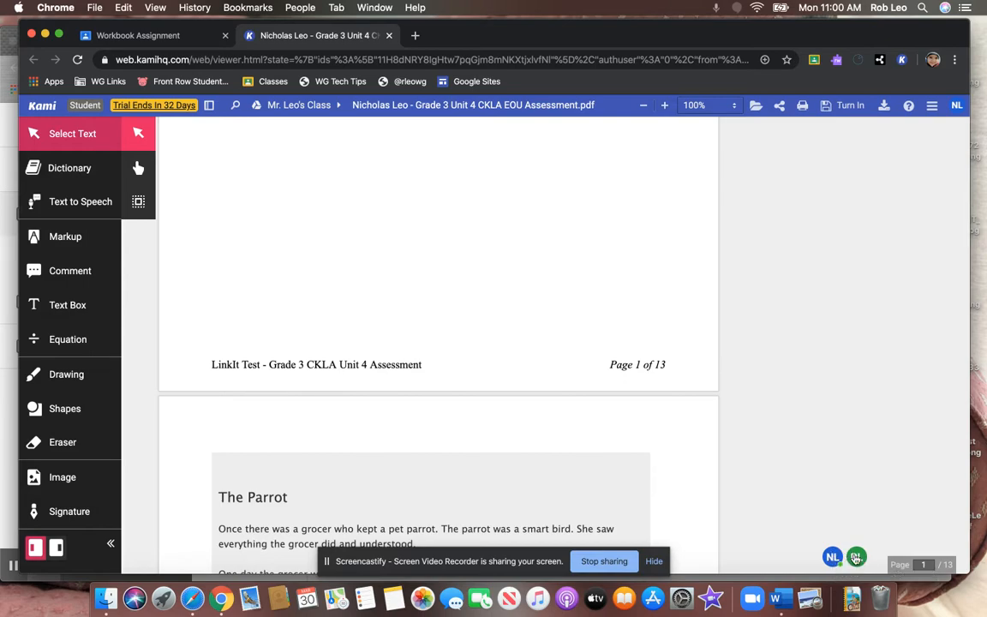
scroll(610, 473, down, 12)
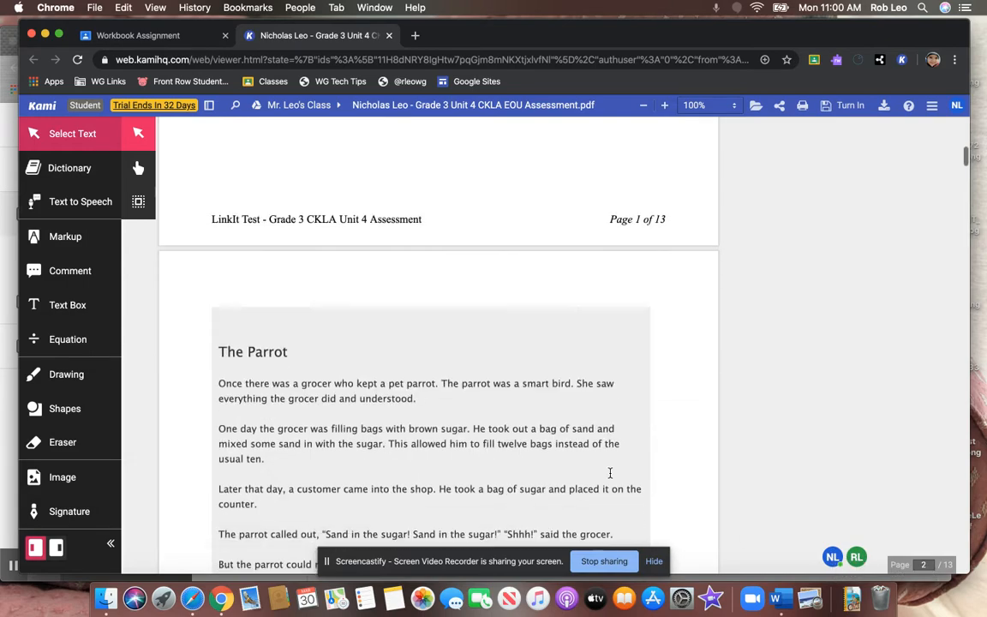
scroll(610, 473, up, 2)
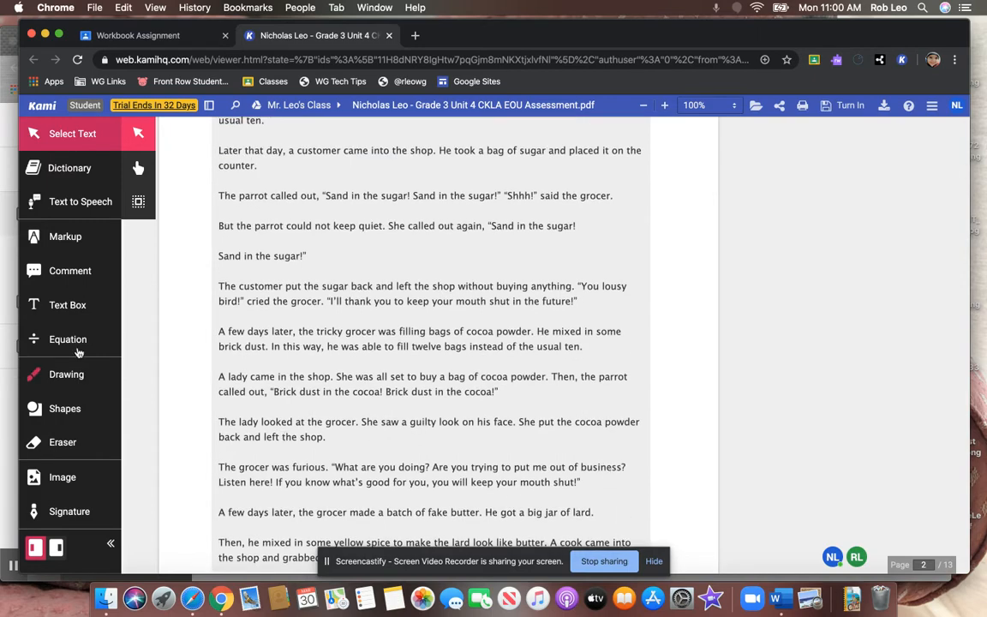
click(89, 243)
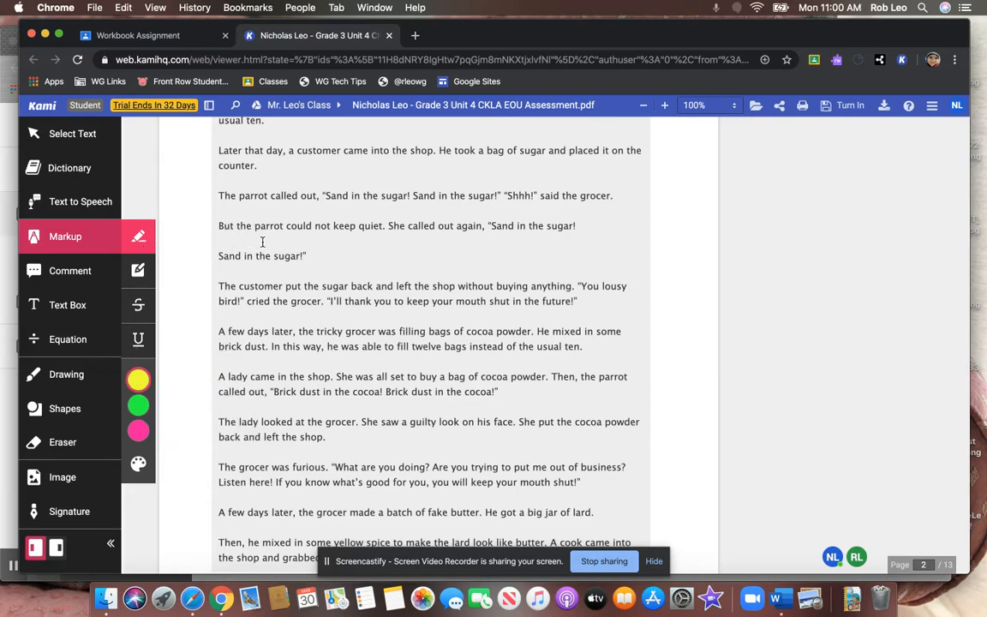
drag(254, 226, 419, 231)
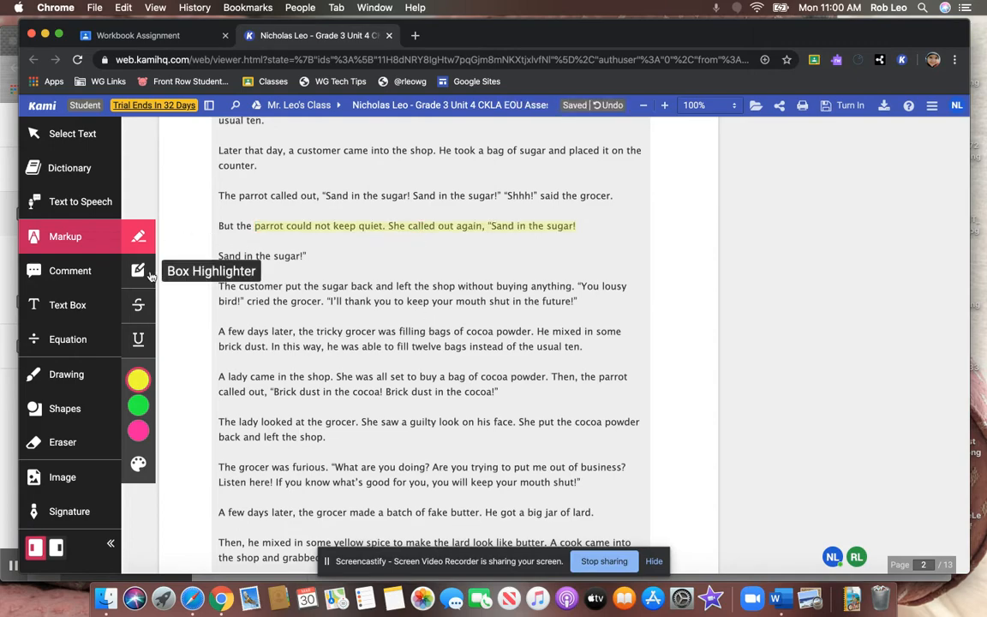
Circle answer B of Question 1 freehand in black and erase the circle
scroll(306, 334, down, 10)
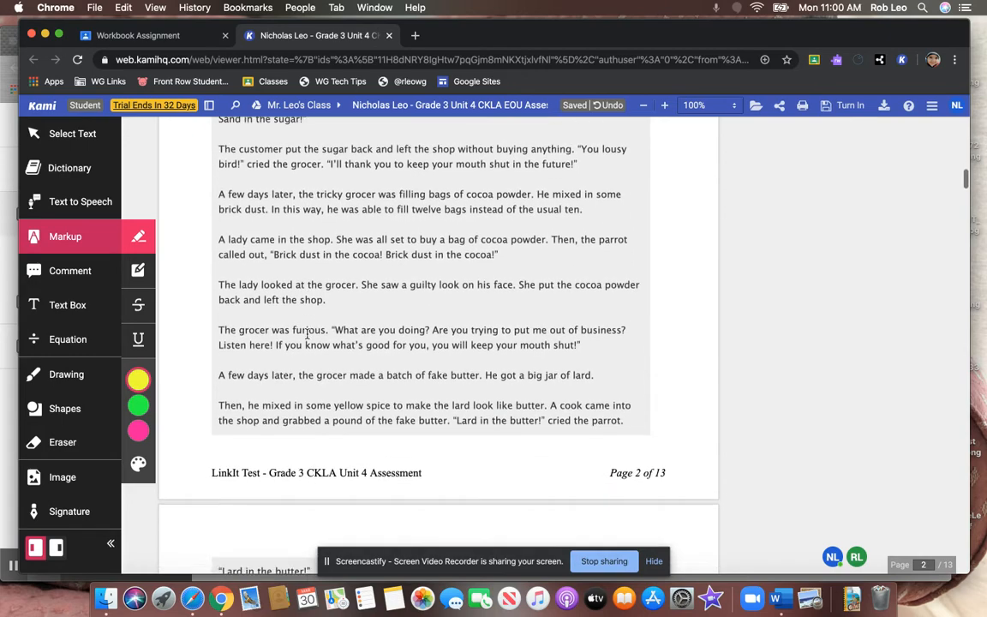
scroll(306, 337, down, 5)
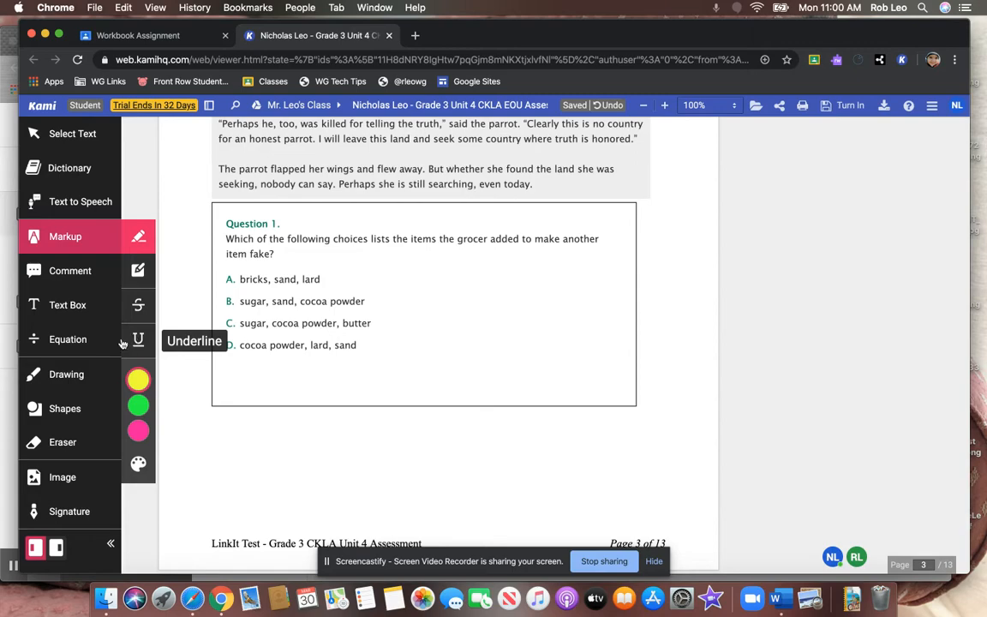
click(62, 381)
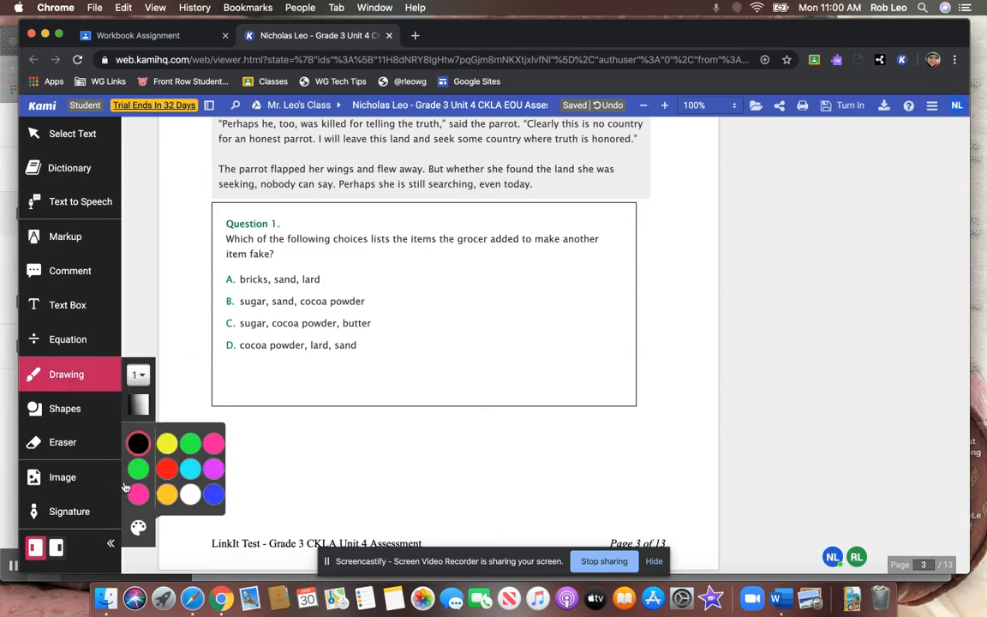
click(138, 526)
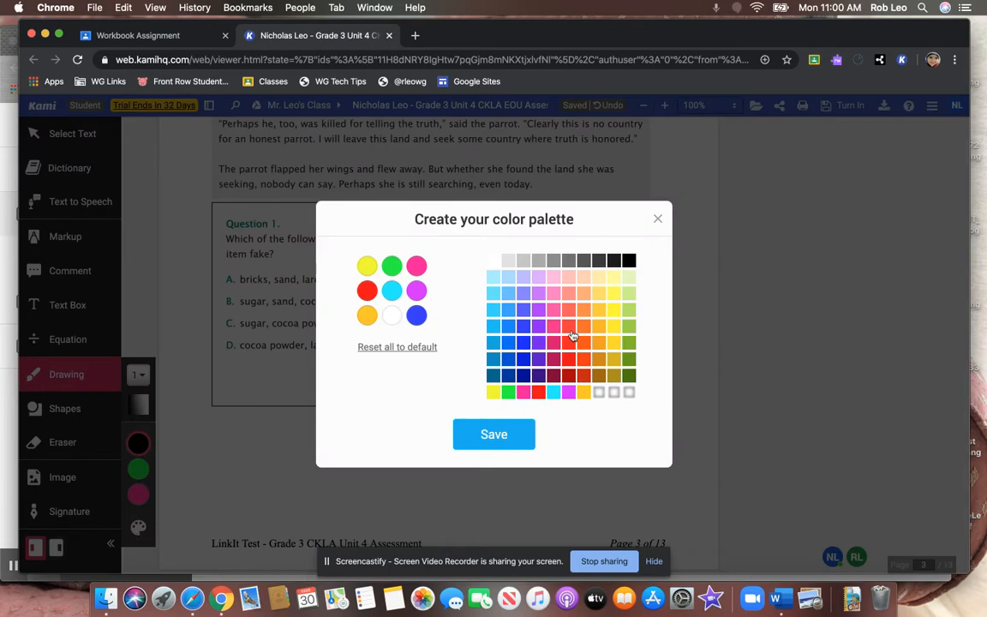
click(366, 292)
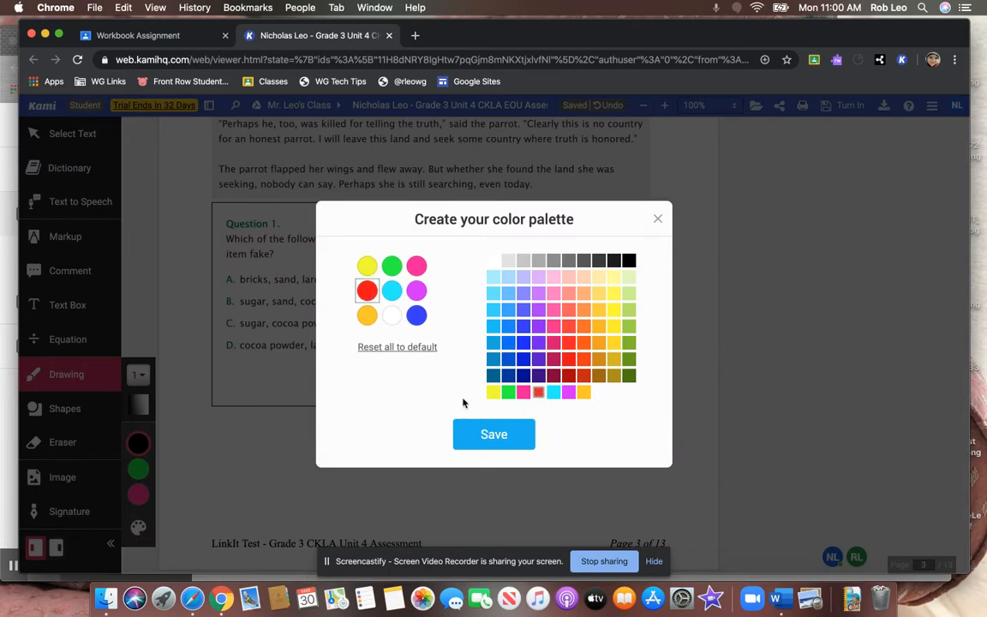
click(485, 435)
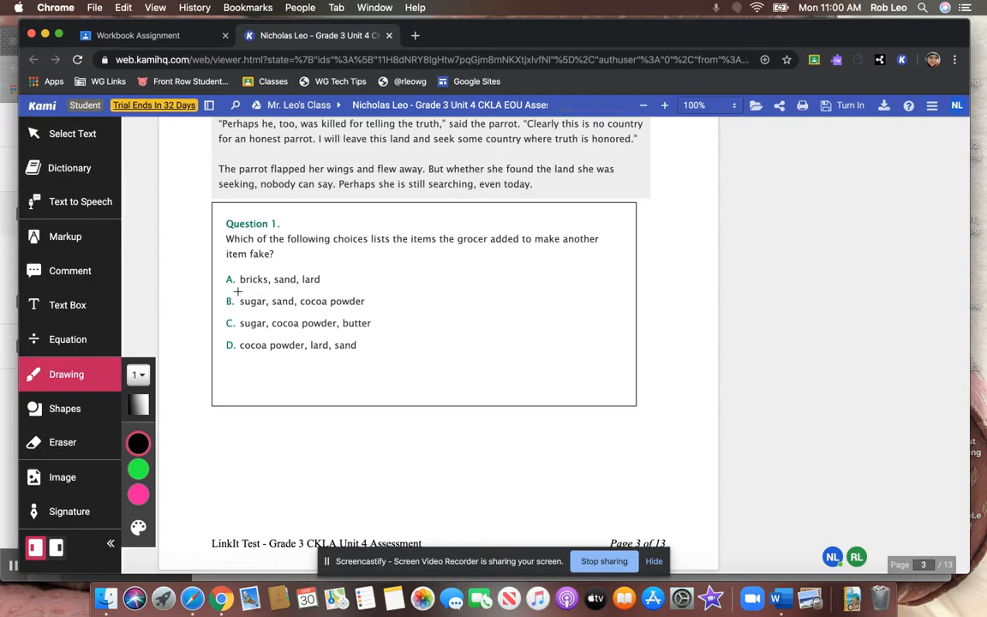
mouse_move(243, 294)
mouse_down()
mouse_move(224, 293)
mouse_move(261, 312)
mouse_move(370, 307)
mouse_move(237, 286)
mouse_up()
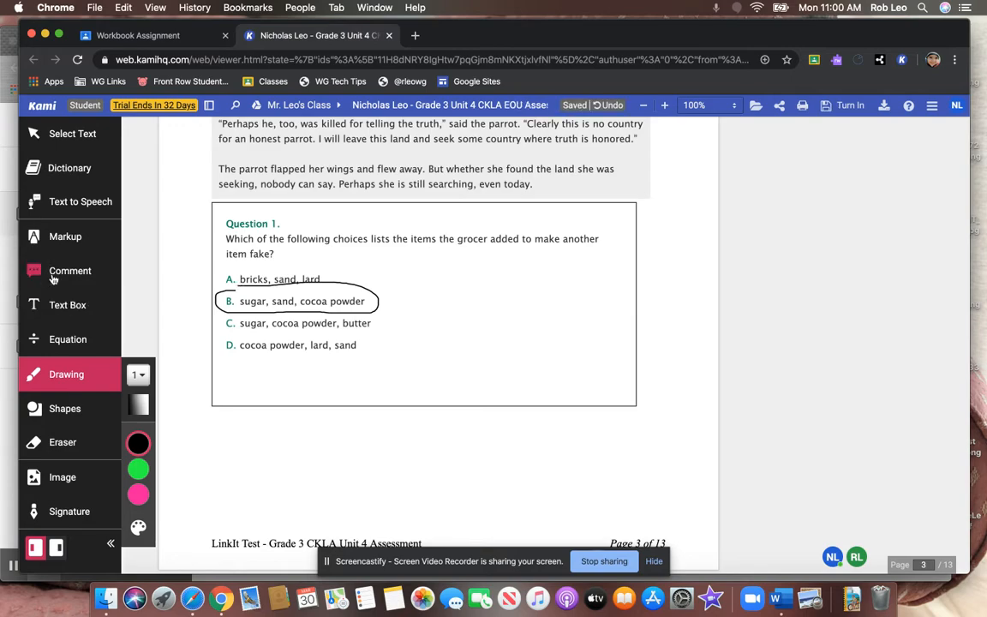
click(45, 439)
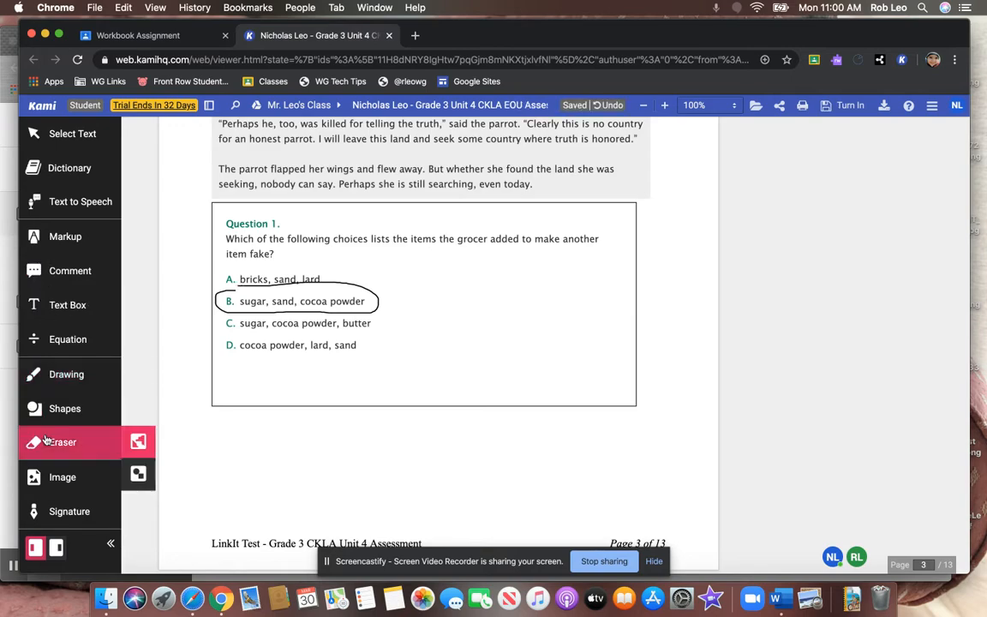
click(229, 297)
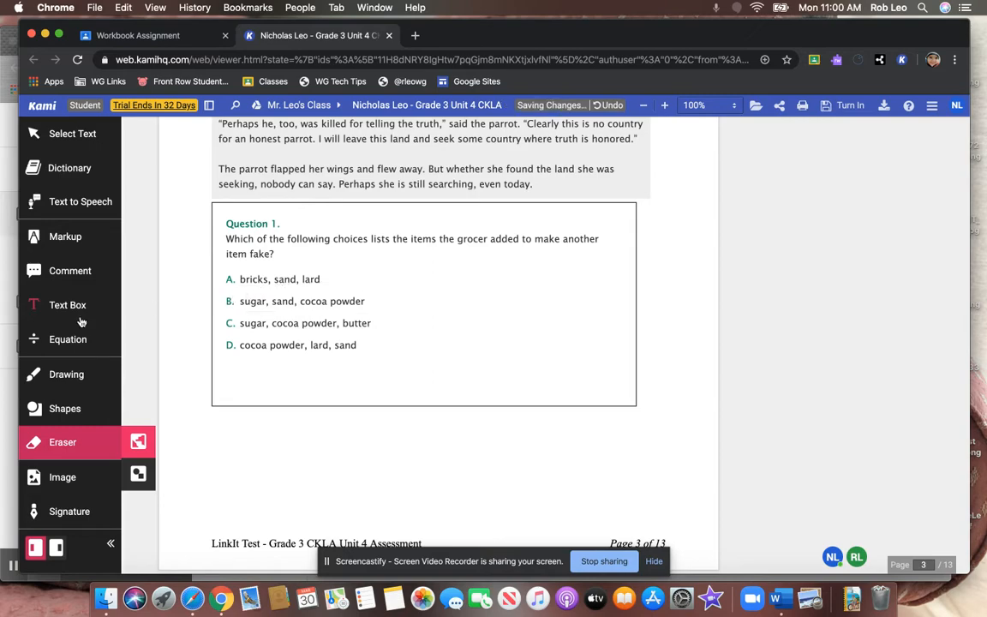
Reactivate the Drawing tool and allow Kami to save changes to Google Drive with the student's account
click(63, 378)
click(138, 444)
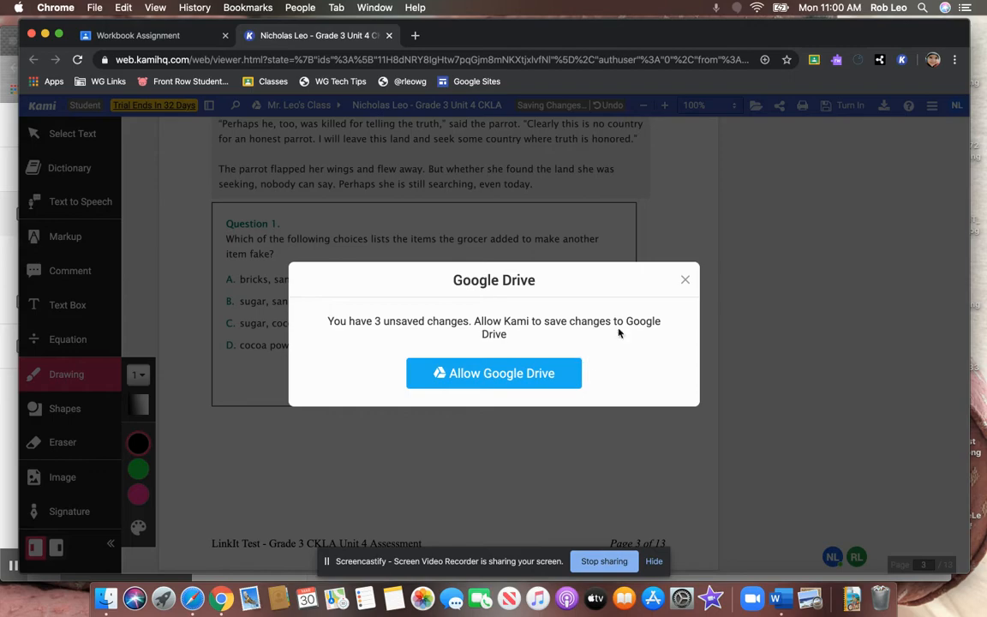
click(514, 370)
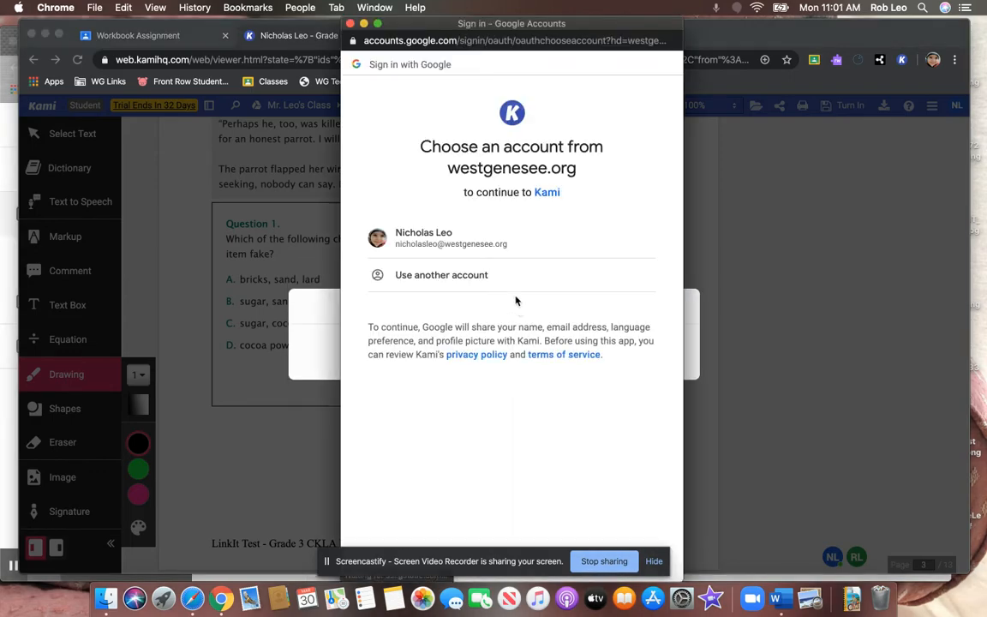
click(467, 240)
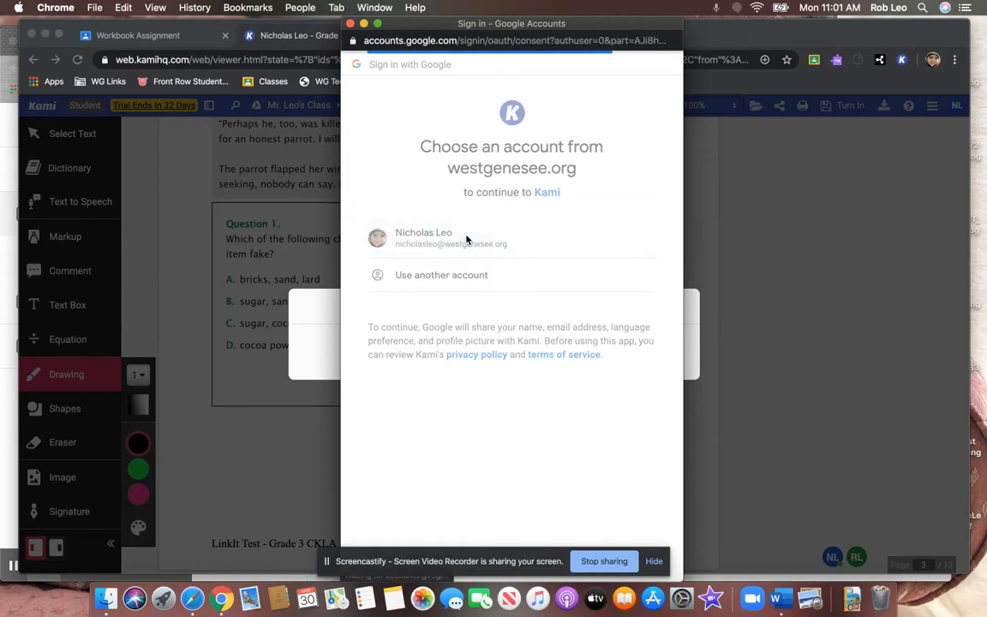
scroll(587, 425, down, 5)
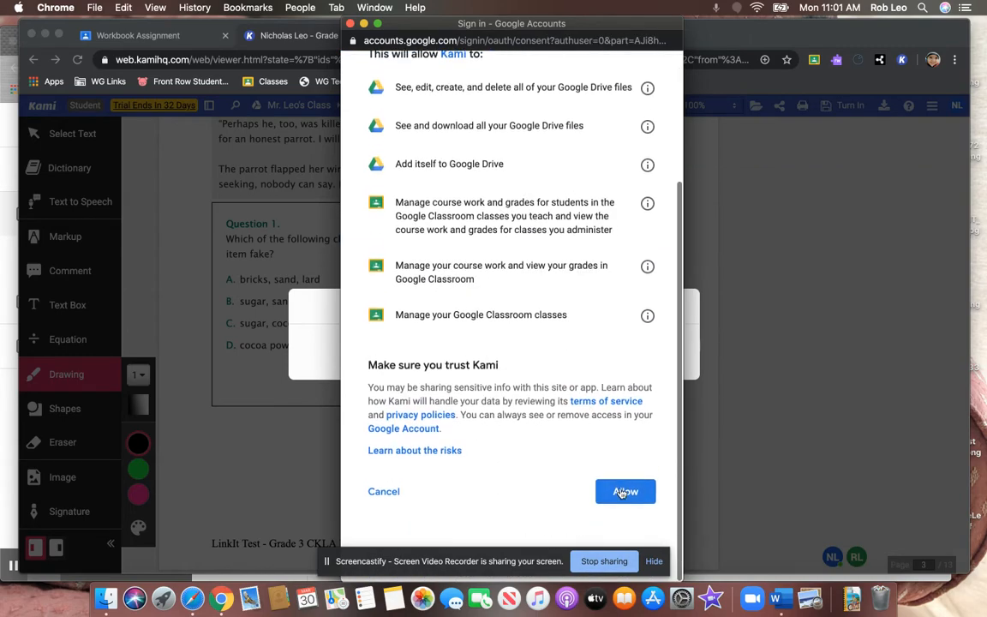
click(624, 494)
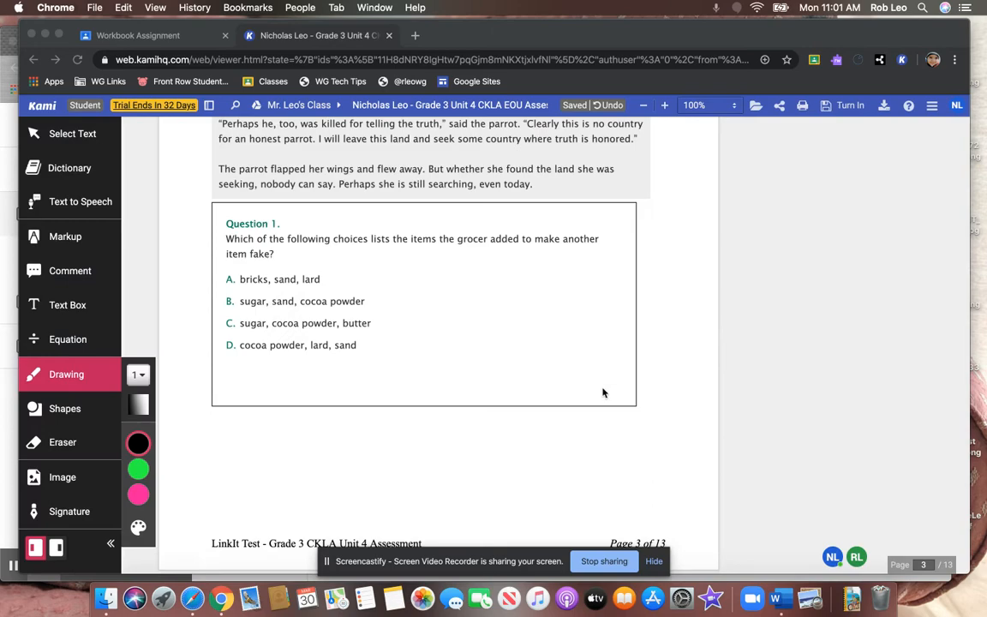
Set the drawing color to red and circle answer B, "sugar, sand, cocoa powder", freehand under Question 1
click(138, 533)
click(138, 527)
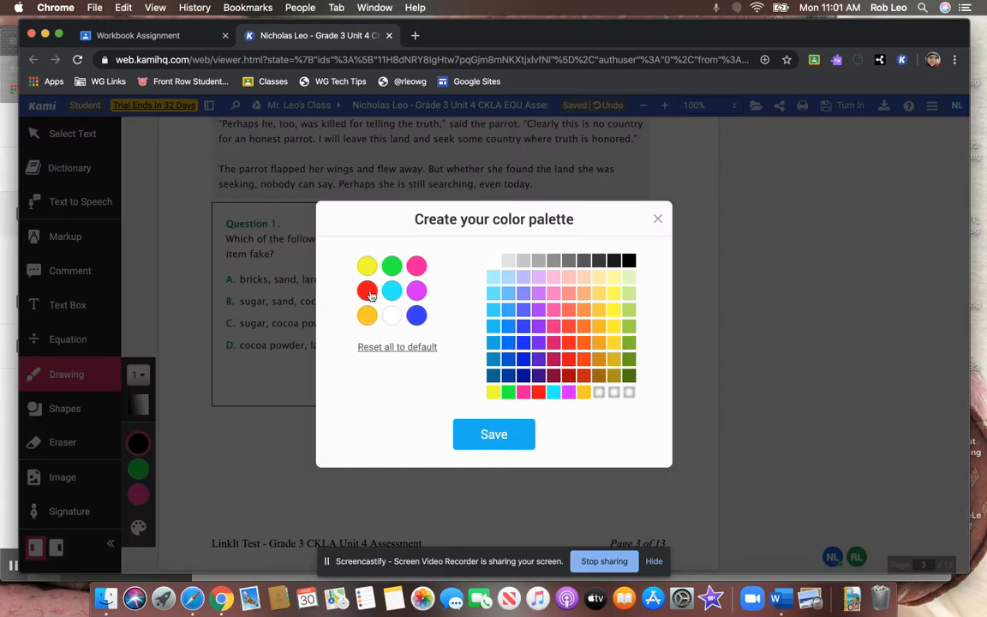
click(367, 291)
click(457, 434)
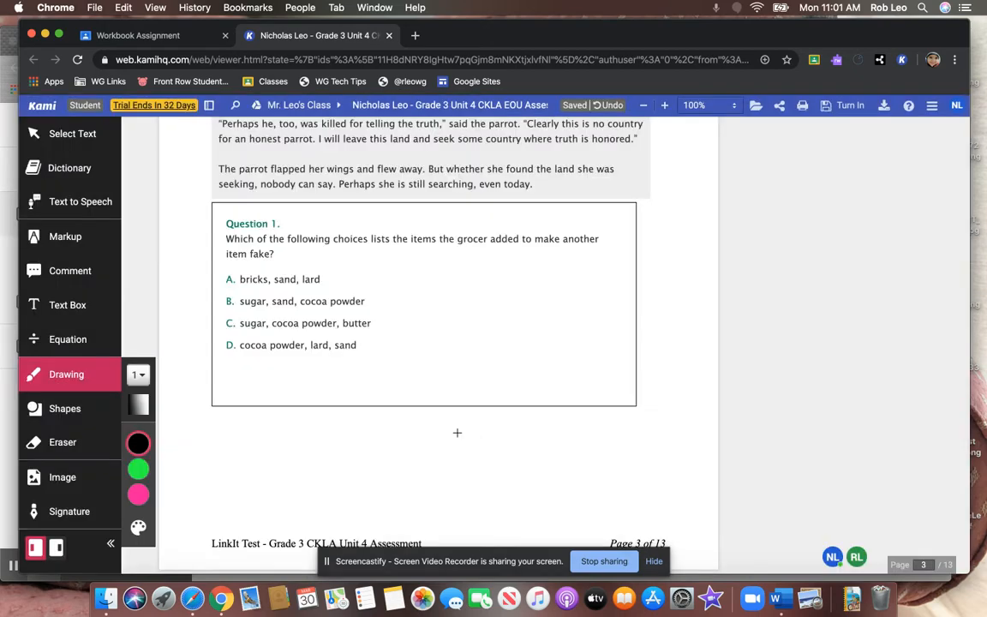
click(176, 468)
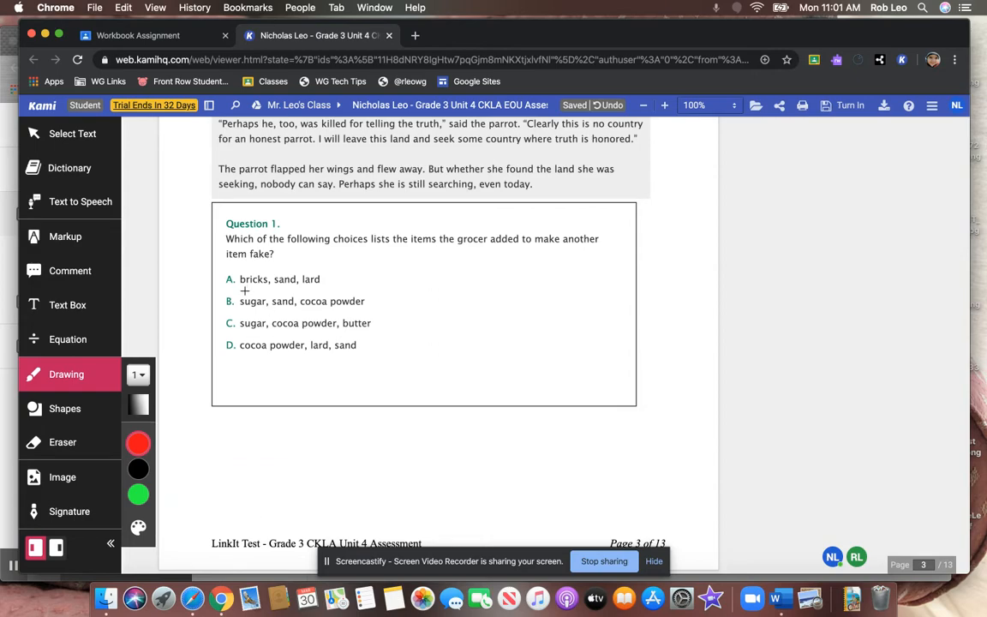
mouse_move(245, 292)
mouse_down()
mouse_move(220, 308)
mouse_move(377, 300)
mouse_move(270, 289)
mouse_up()
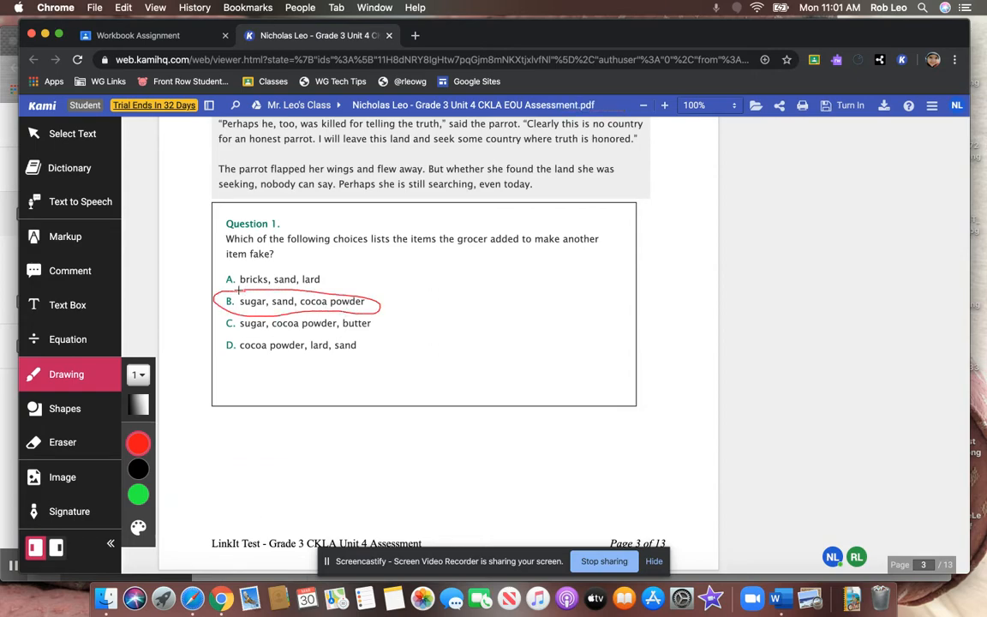
Add a red text box reading "This is my answer" inside the Question 2 answer area on page 4
scroll(326, 312, down, 1)
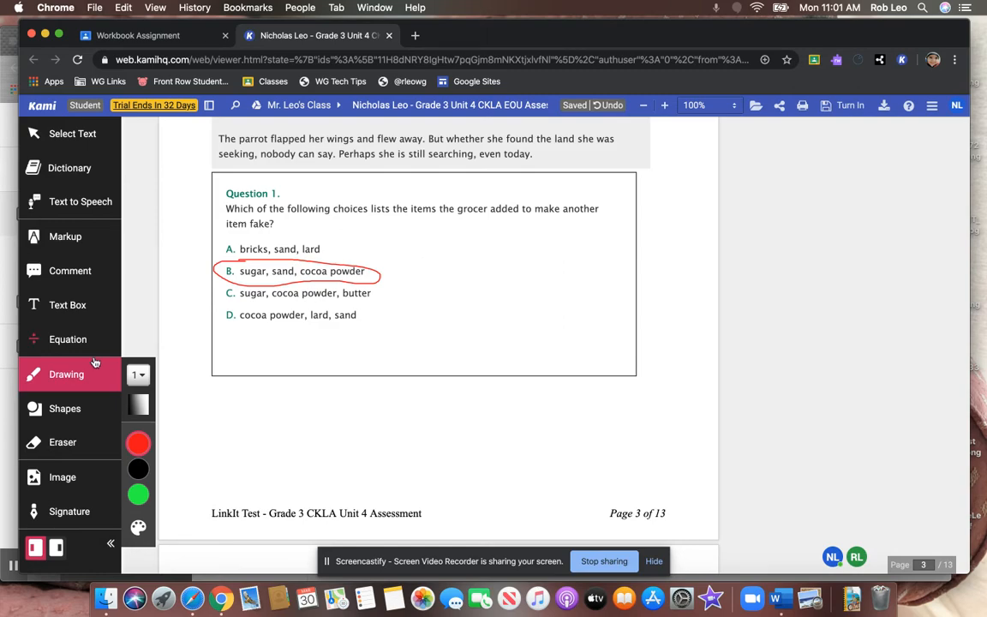
scroll(322, 338, down, 10)
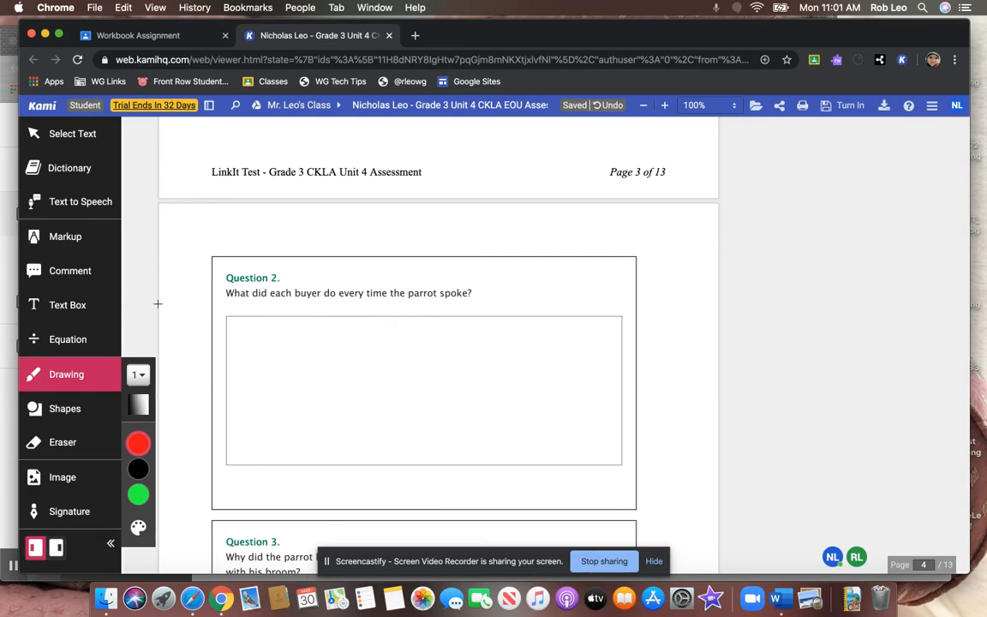
click(73, 309)
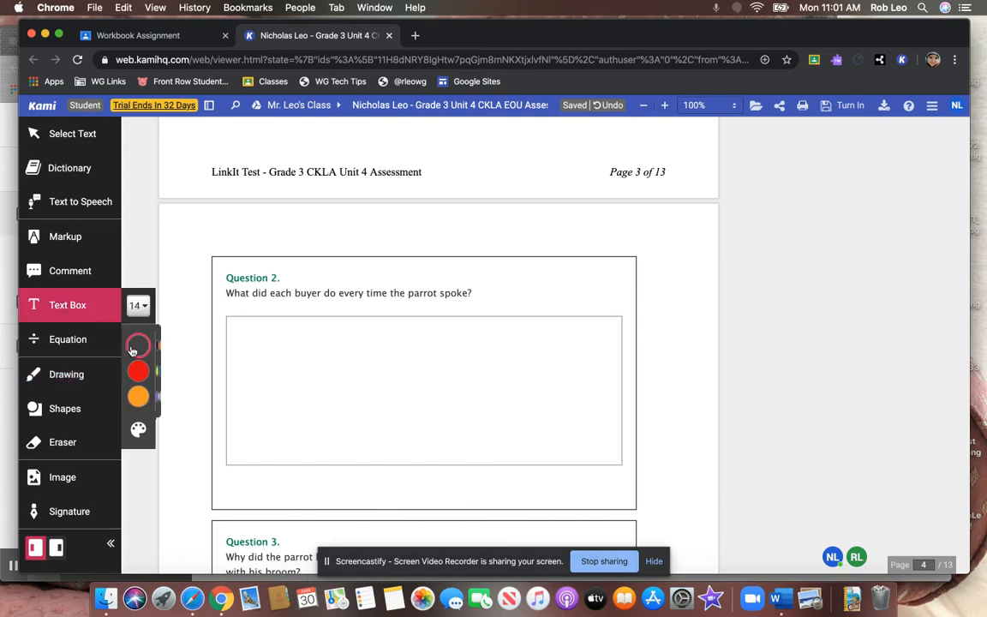
click(138, 345)
click(138, 370)
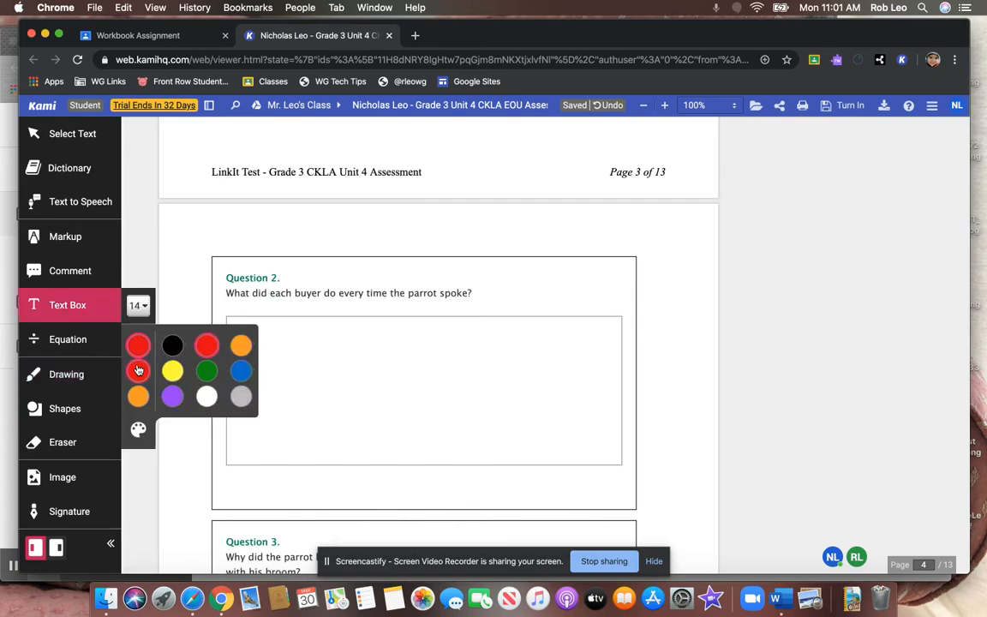
click(295, 347)
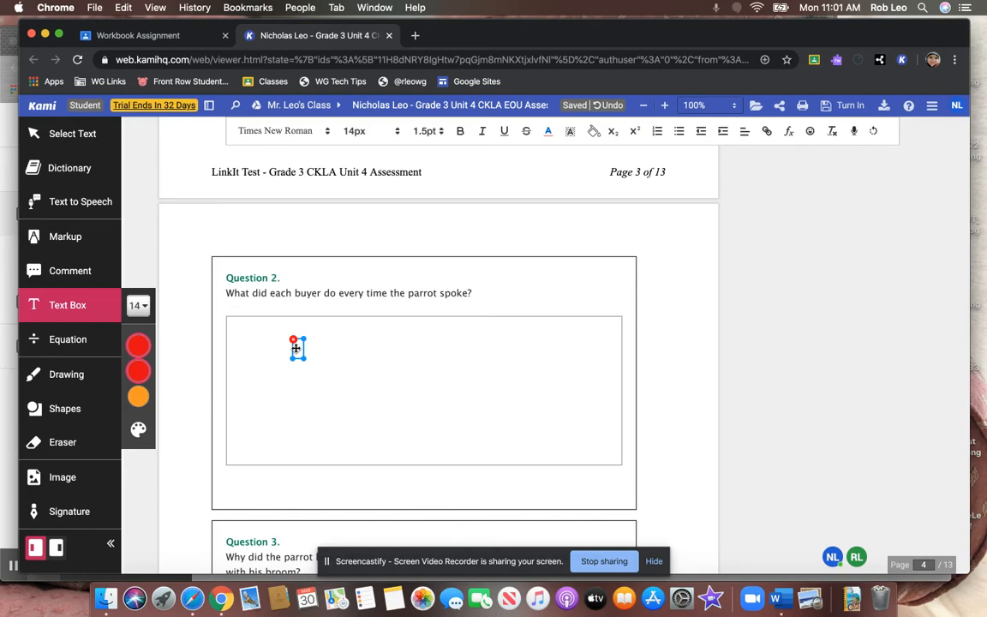
text(This is)
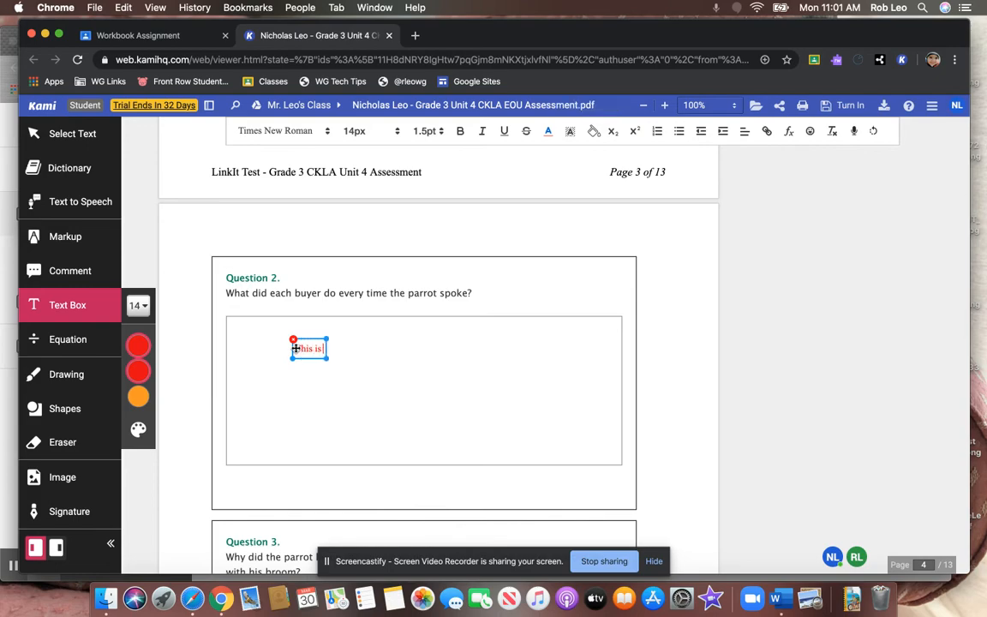
text( my answer)
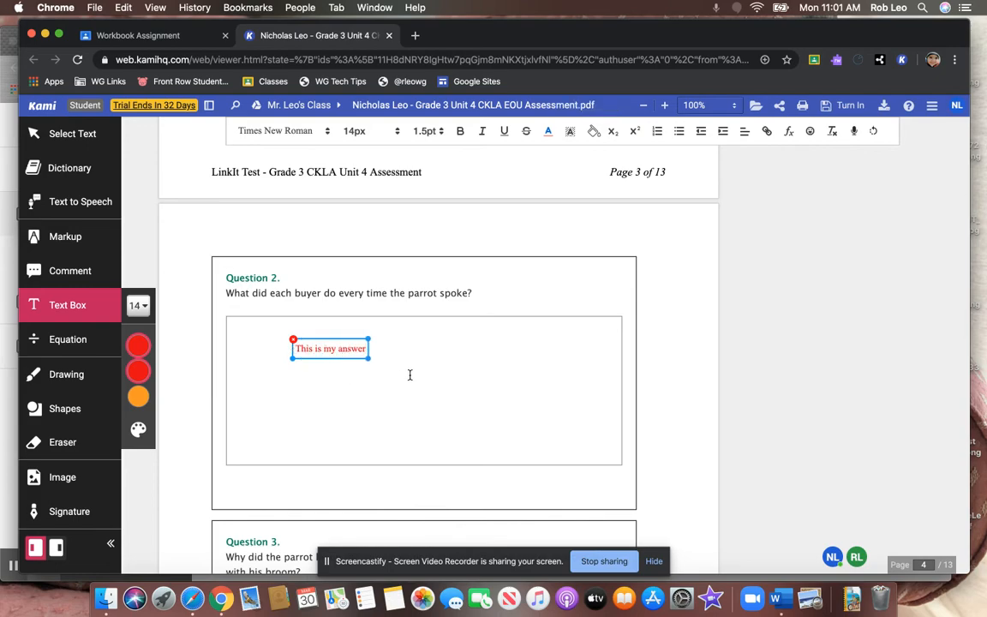
Move the "This is my answer" text box closer to the upper-left corner of the Question 2 answer area and select all its text
click(384, 363)
click(340, 346)
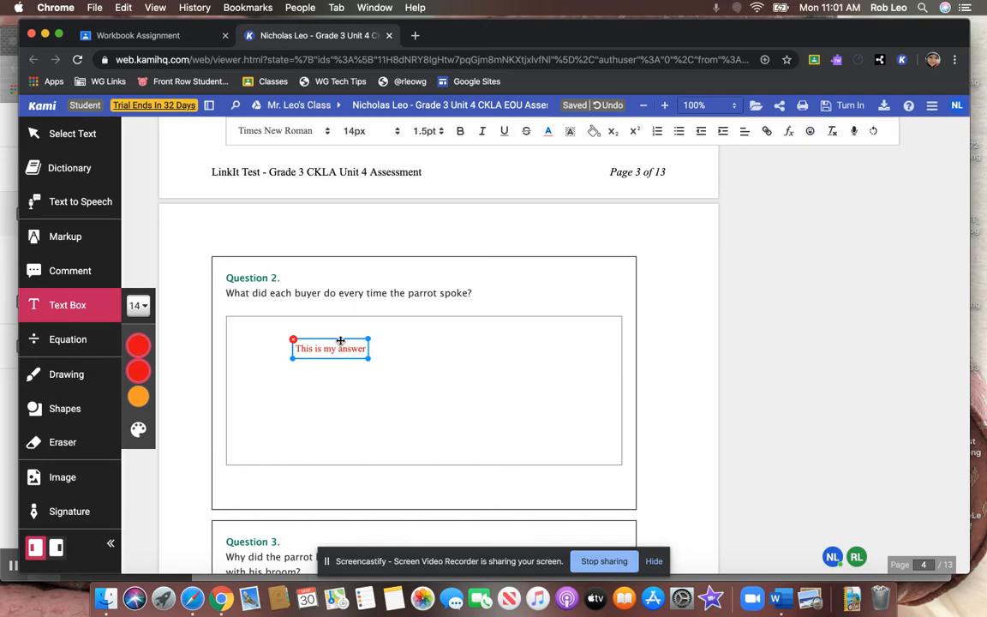
drag(339, 341, 294, 332)
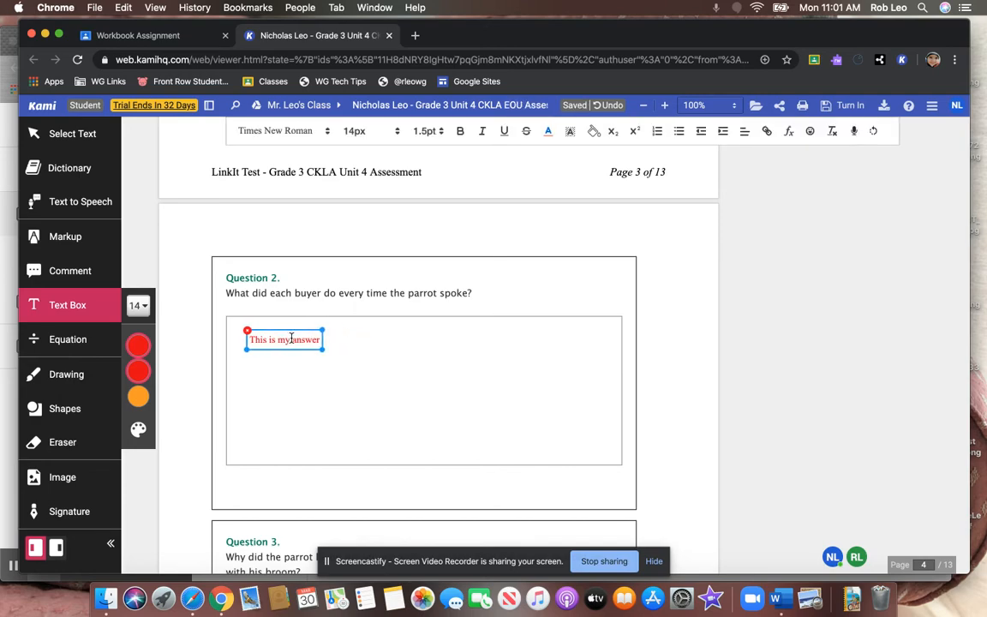
double_click(292, 339)
triple_click(293, 340)
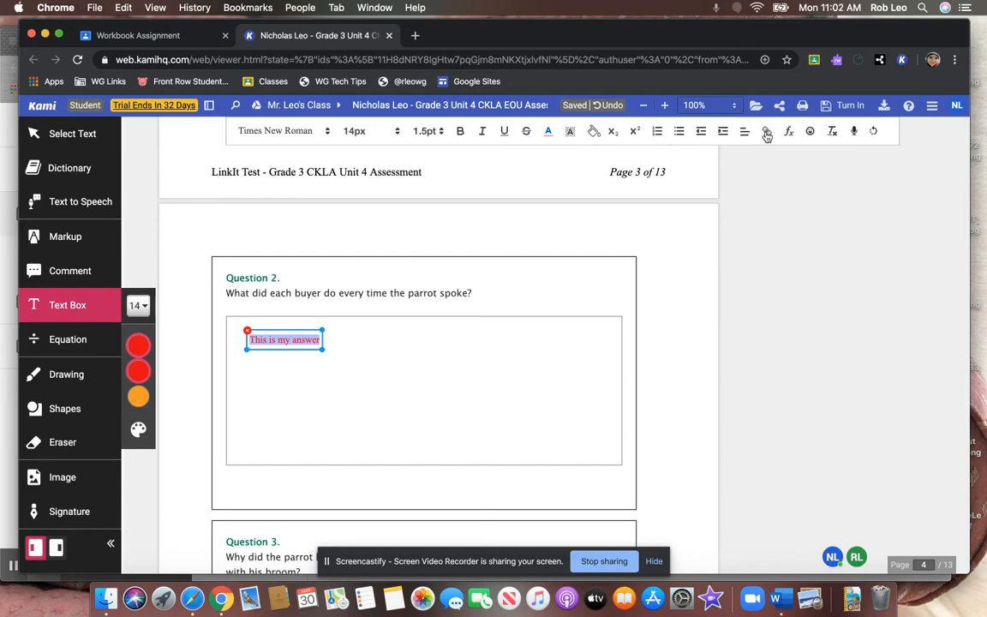
Review the remaining questions through page 5 and turn in the Workbook Assignment from Kami
scroll(419, 391, down, 5)
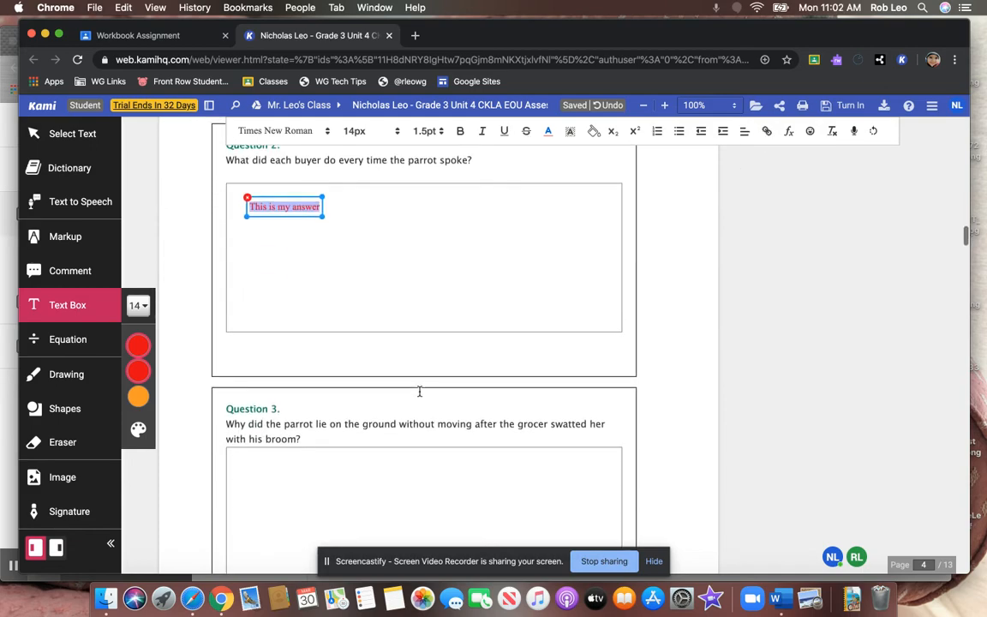
scroll(269, 404, down, 3)
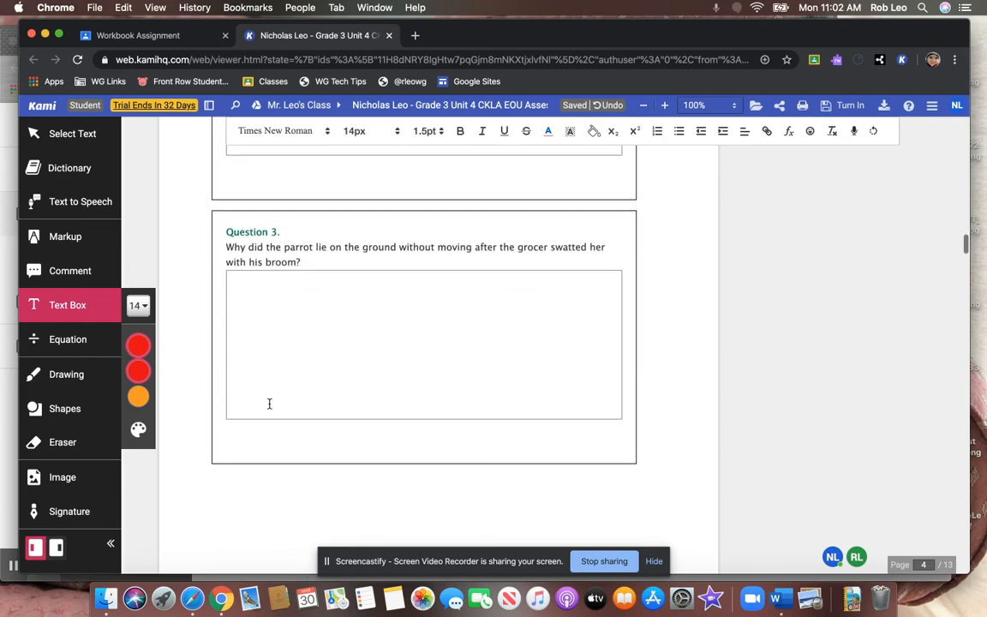
scroll(269, 403, down, 18)
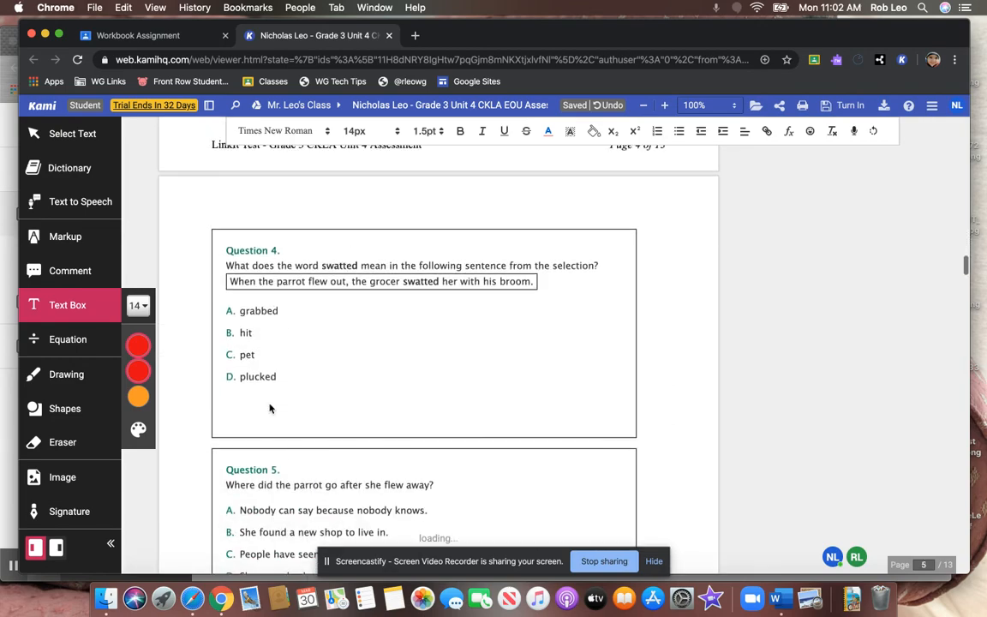
scroll(270, 408, down, 1)
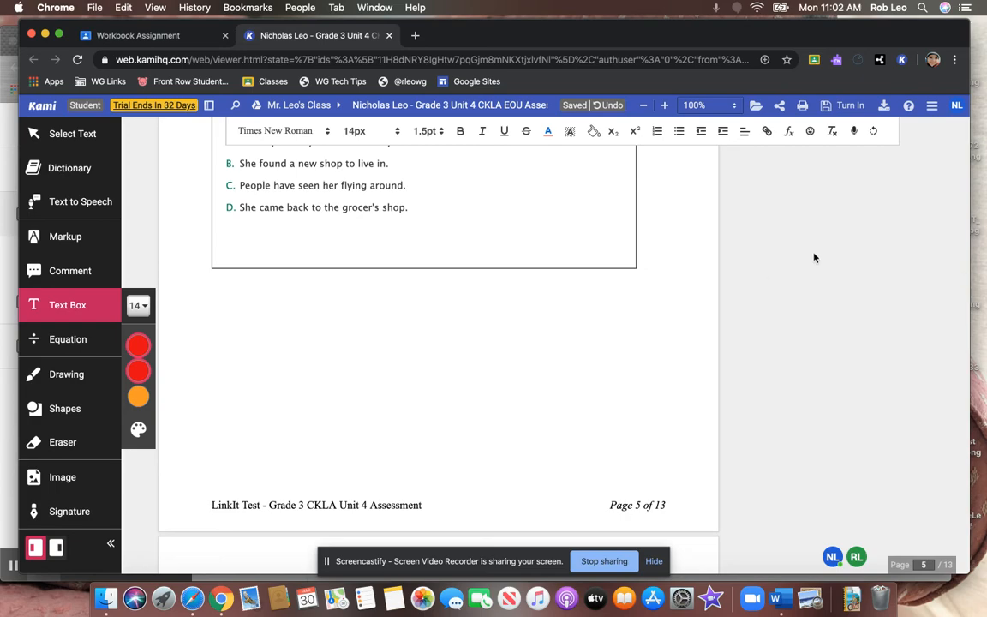
click(830, 108)
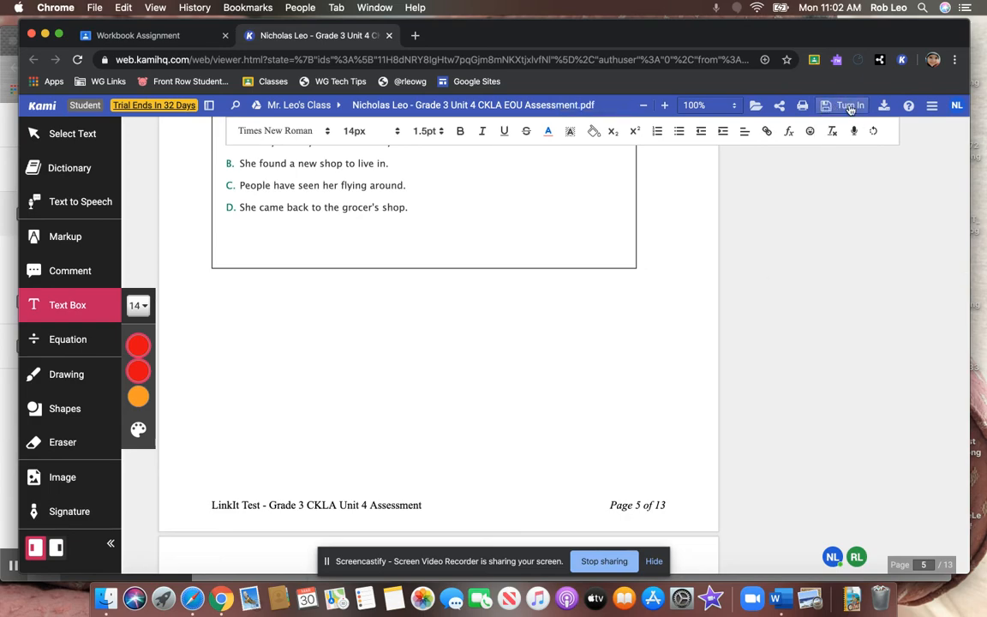
click(850, 107)
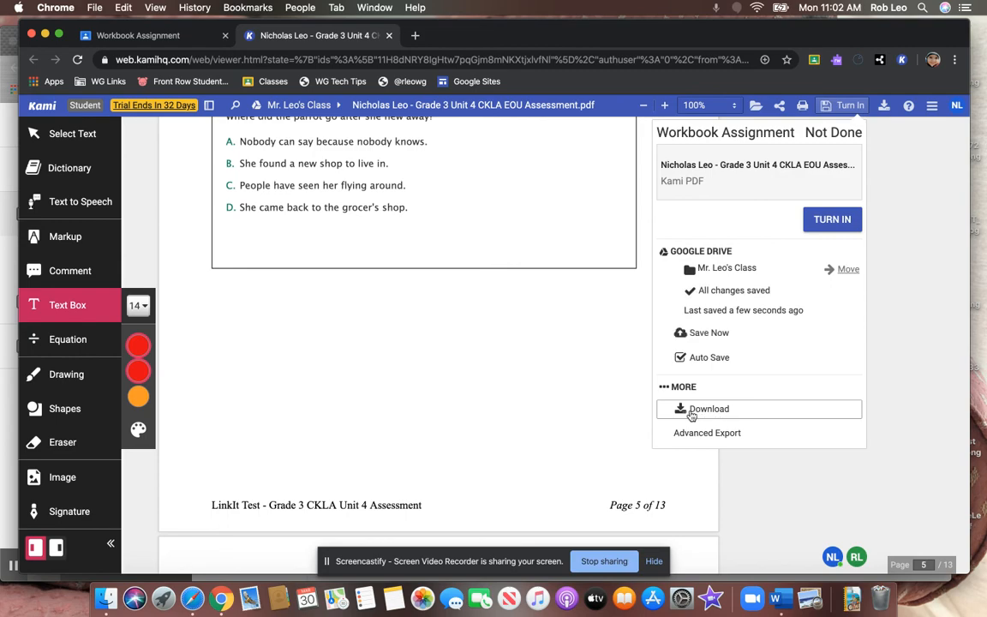
click(831, 219)
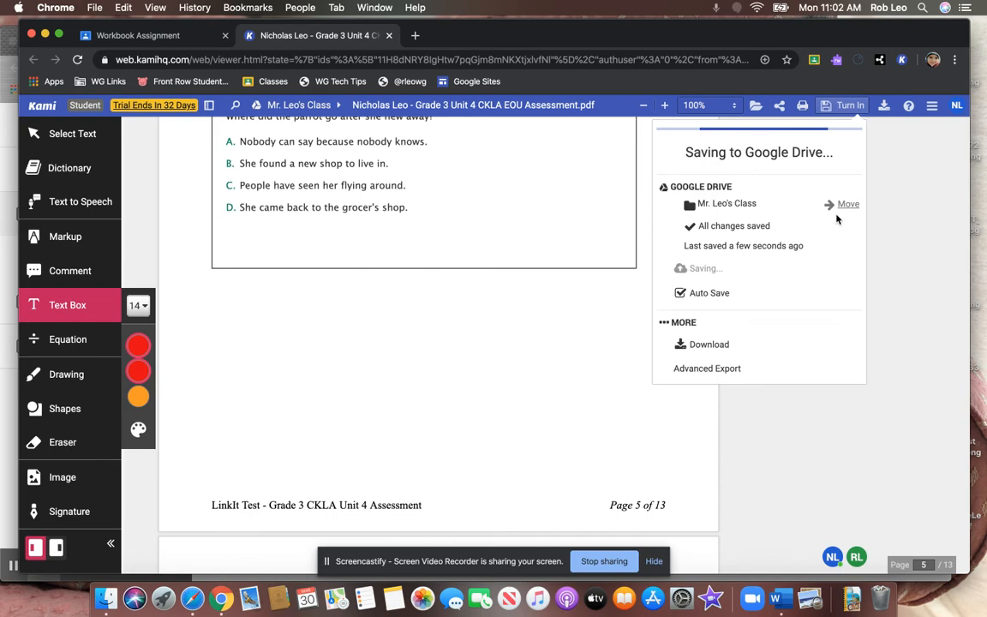